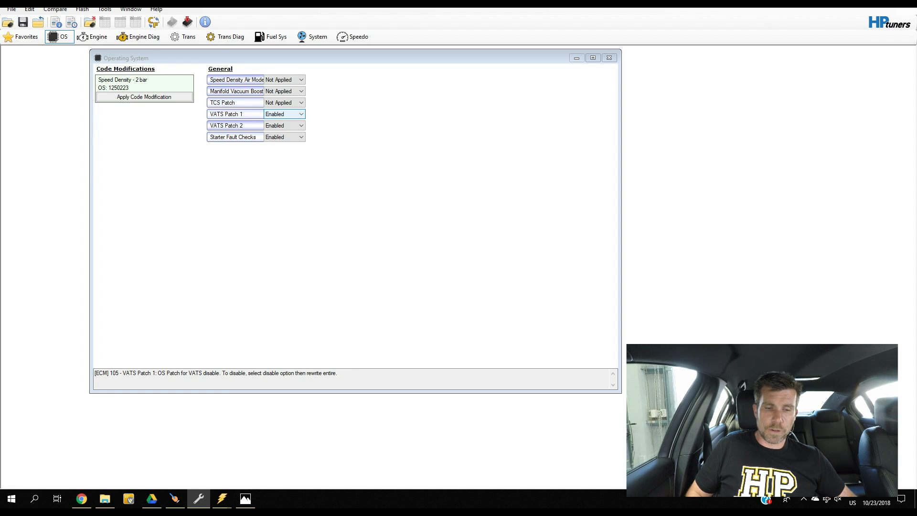
Step: Review the write modes offered for the E38 ECM in the Vehicle Writer, and close it without writing
mouse_move(340, 358)
left_mouse_down()
mouse_move(270, 354)
mouse_move(152, 367)
mouse_move(174, 399)
mouse_move(300, 395)
mouse_move(353, 361)
mouse_move(340, 356)
left_mouse_up()
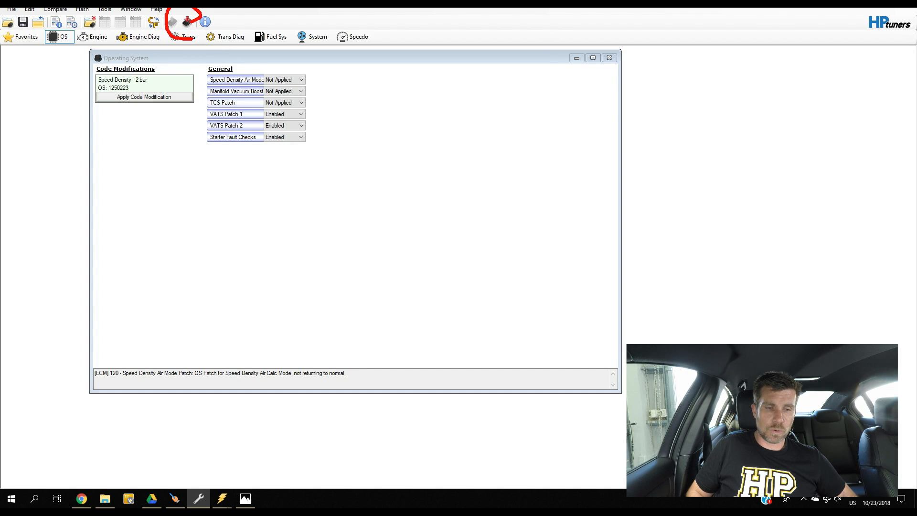
left_click(187, 22)
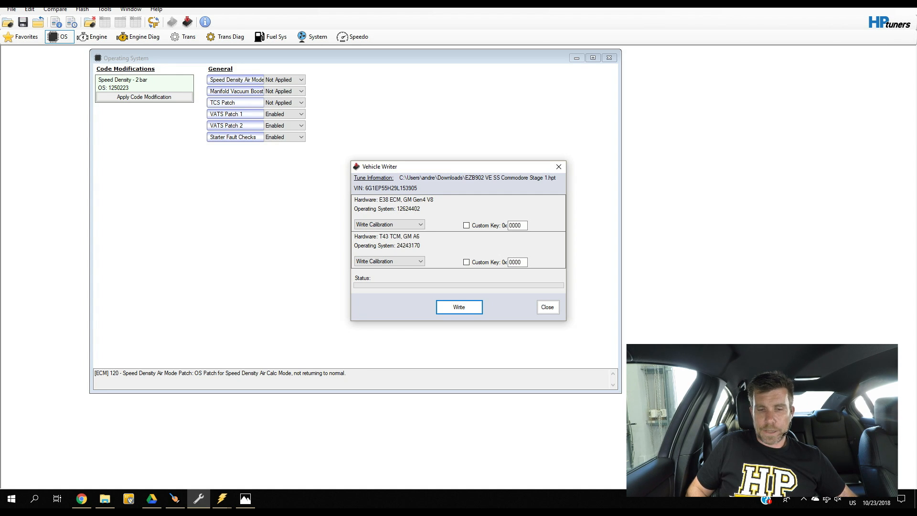
mouse_move(431, 218)
left_mouse_down()
mouse_move(383, 216)
mouse_move(345, 236)
mouse_move(404, 238)
mouse_move(426, 218)
left_mouse_up()
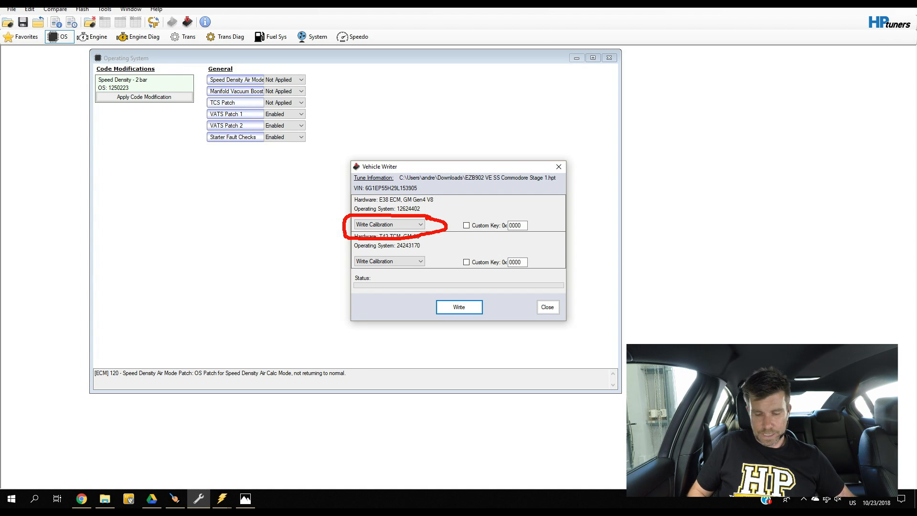
key("Escape")
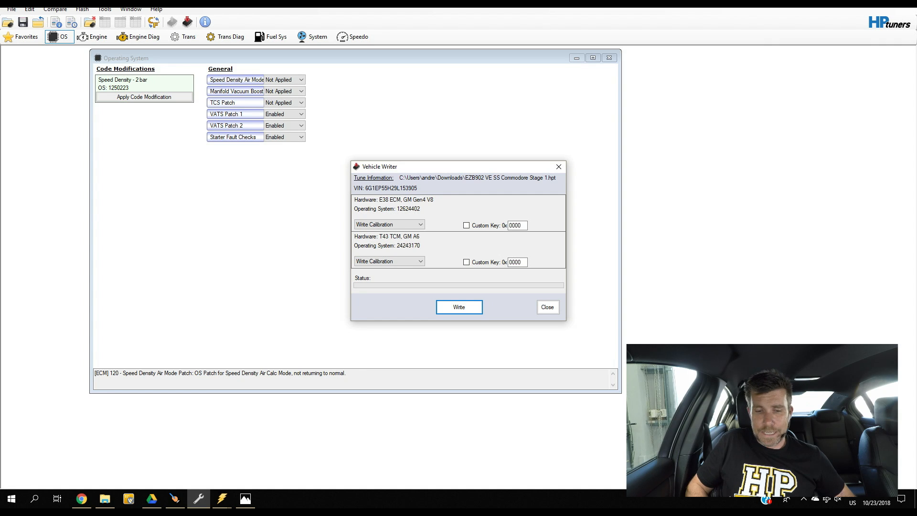
left_click(399, 224)
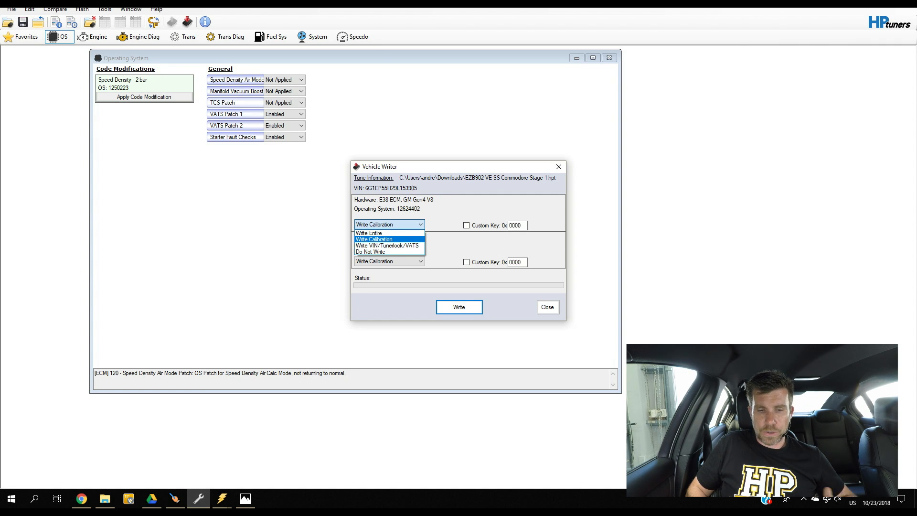
left_click(548, 307)
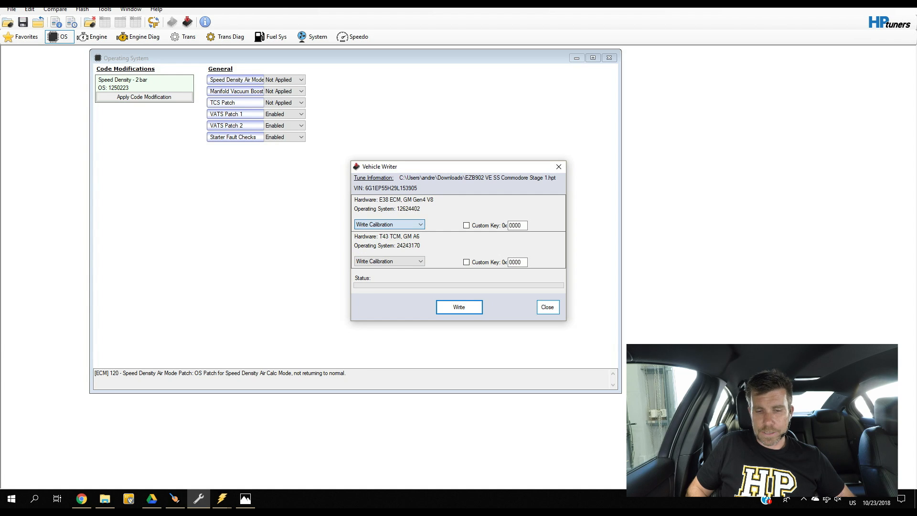
left_click(548, 307)
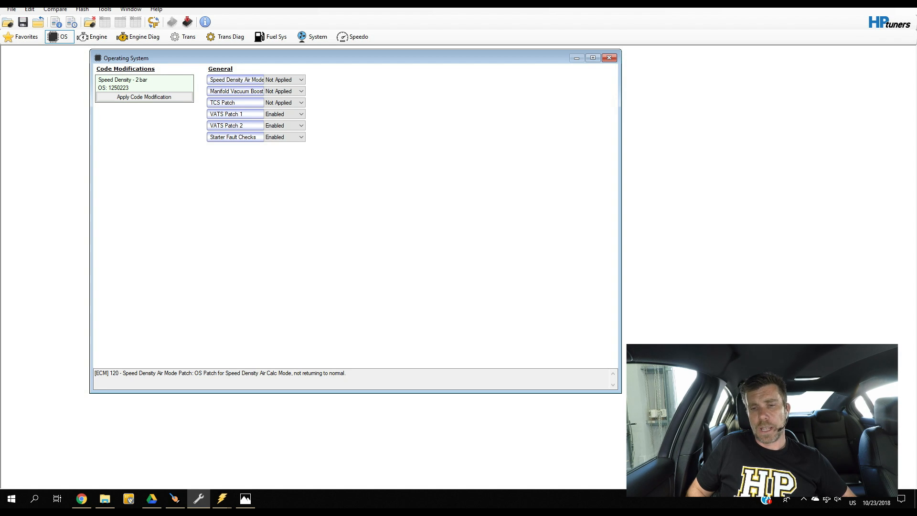
key("Escape")
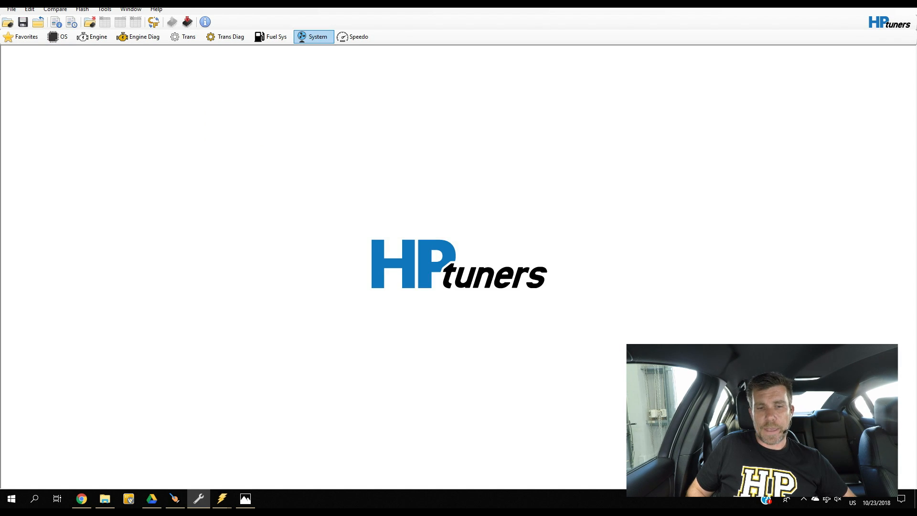
Step: Examine the general vehicle and alternator parameters in the System settings, then close them
mouse_move(380, 30)
left_mouse_down()
mouse_move(324, 16)
mouse_move(288, 55)
mouse_move(340, 27)
mouse_move(325, 15)
left_mouse_up()
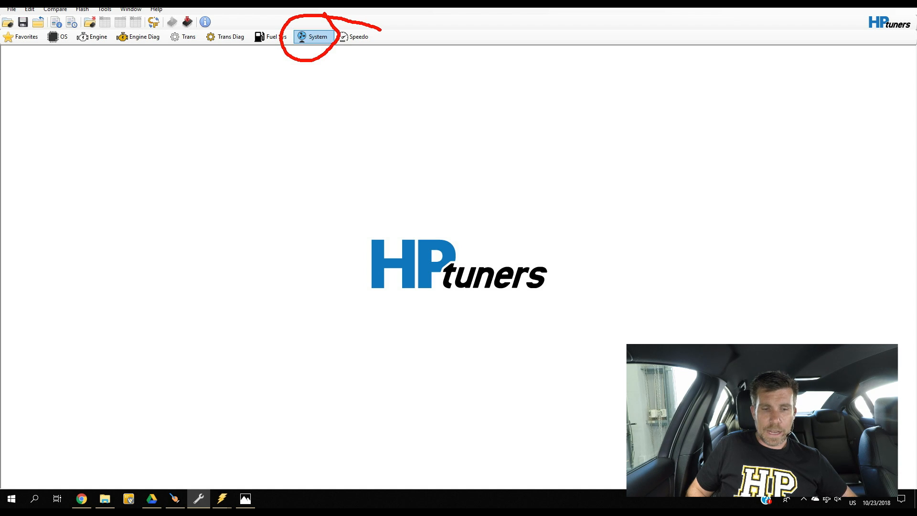
left_click(313, 38)
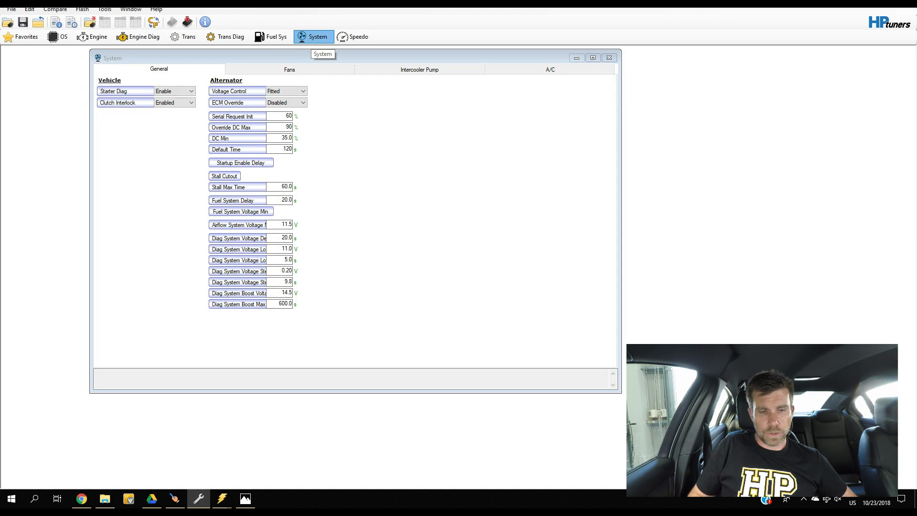
mouse_move(218, 57)
left_mouse_down()
mouse_move(91, 64)
mouse_move(180, 96)
mouse_move(219, 60)
left_mouse_up()
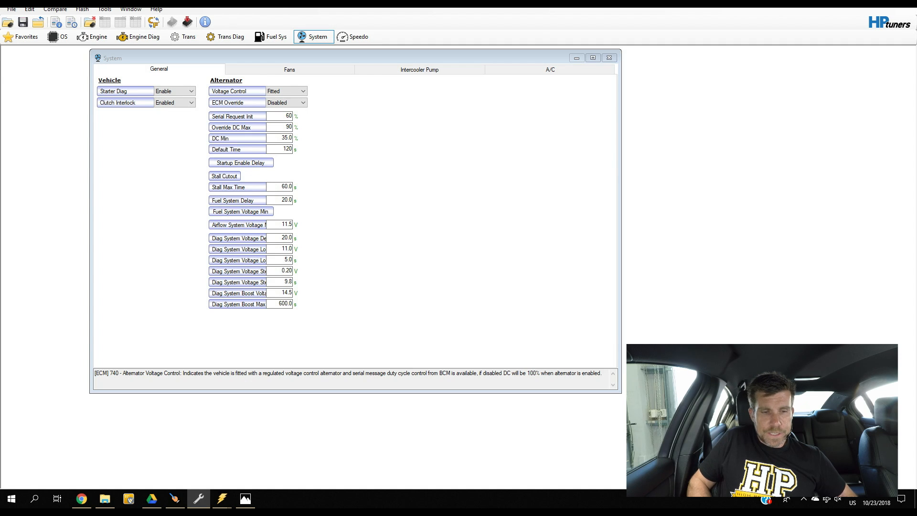
key("ctrl+F4")
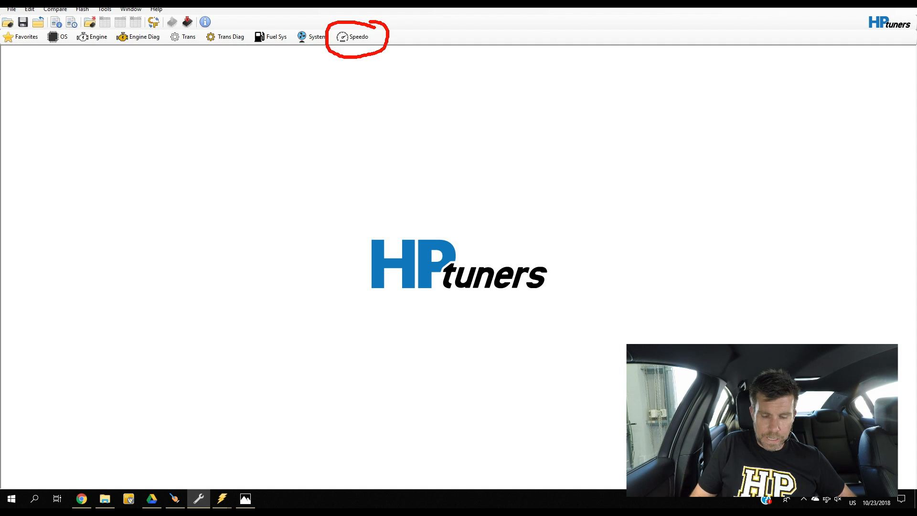
Step: Examine the final drive ratio and tire size values in the speedometer calibration settings
left_click(354, 36)
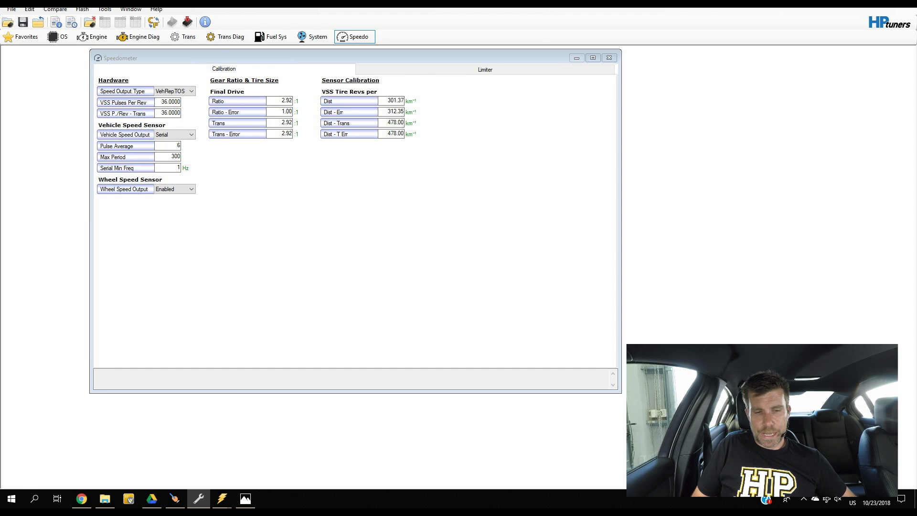
mouse_move(302, 79)
left_mouse_down()
mouse_move(174, 101)
mouse_move(283, 156)
mouse_move(308, 103)
mouse_move(301, 77)
left_mouse_up()
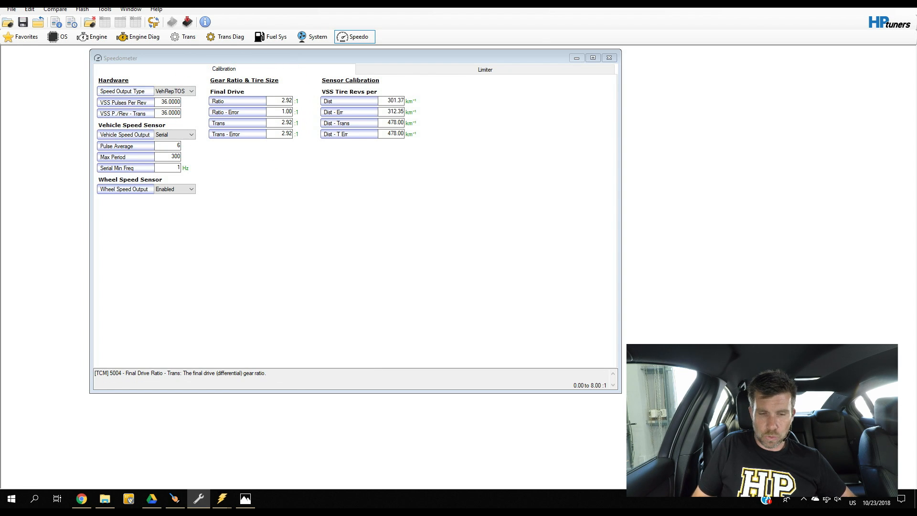
mouse_move(434, 72)
left_mouse_down()
mouse_move(396, 67)
mouse_move(305, 109)
mouse_move(392, 175)
mouse_move(435, 71)
left_mouse_up()
key("Escape")
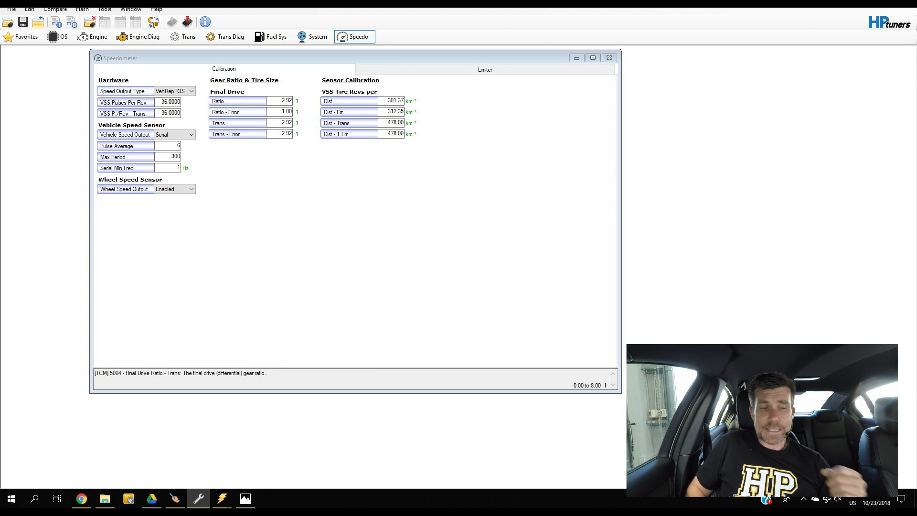
Step: Inspect the Auto Scale and Manual Scale modes of the Gear/Tire Wizard, and close it without adjusting anything
left_click(29, 9)
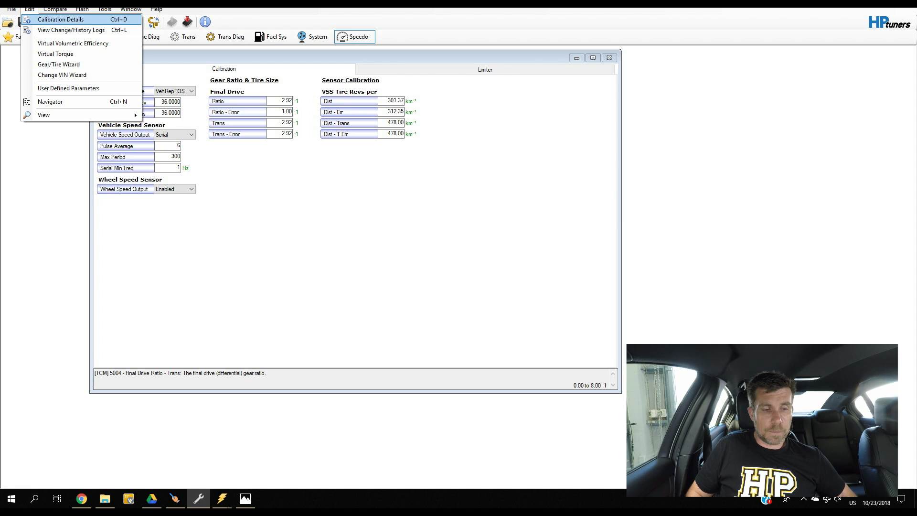
mouse_move(118, 61)
left_mouse_down()
mouse_move(30, 60)
mouse_move(34, 75)
mouse_move(105, 71)
mouse_move(117, 61)
left_mouse_up()
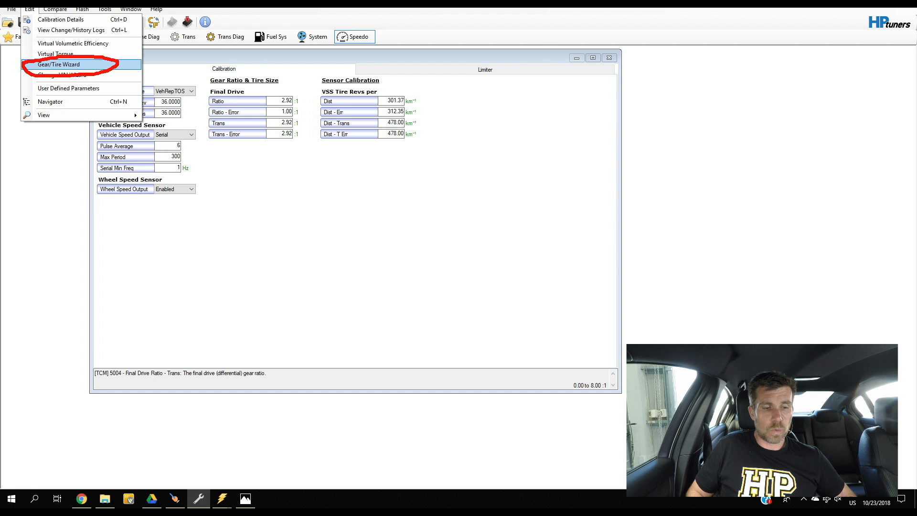
left_click(72, 64)
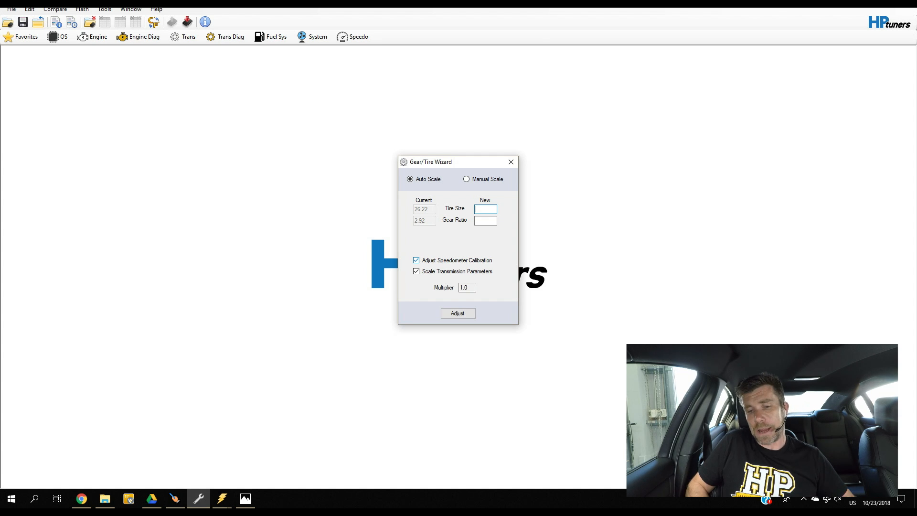
left_click(468, 180)
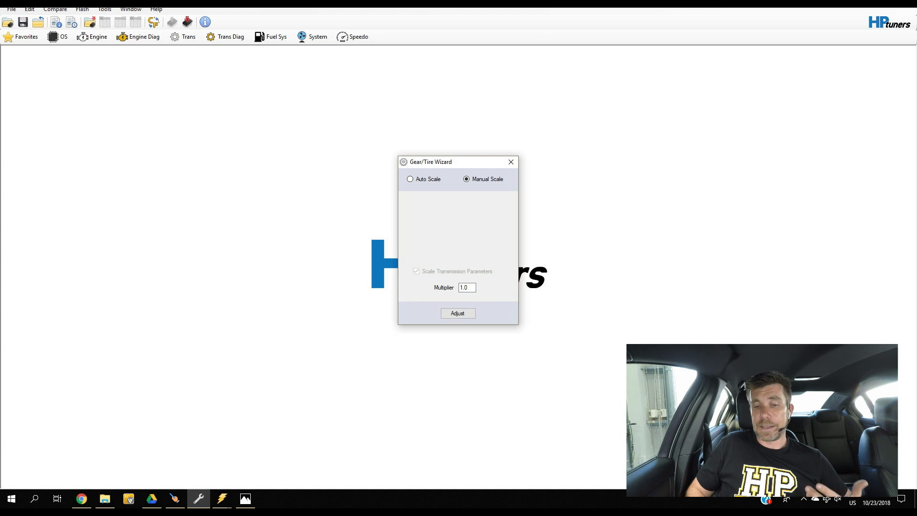
left_click(511, 161)
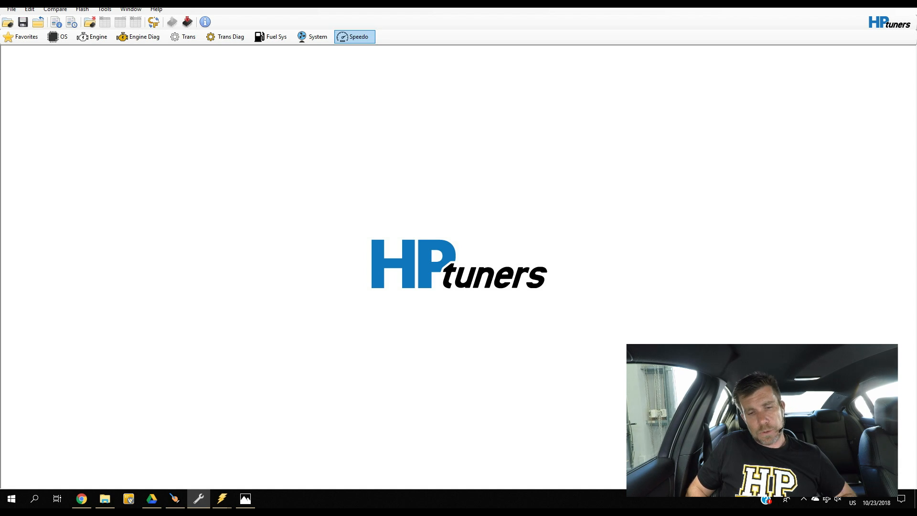
Step: Display the cooling fan parameters in the System settings
left_click(314, 37)
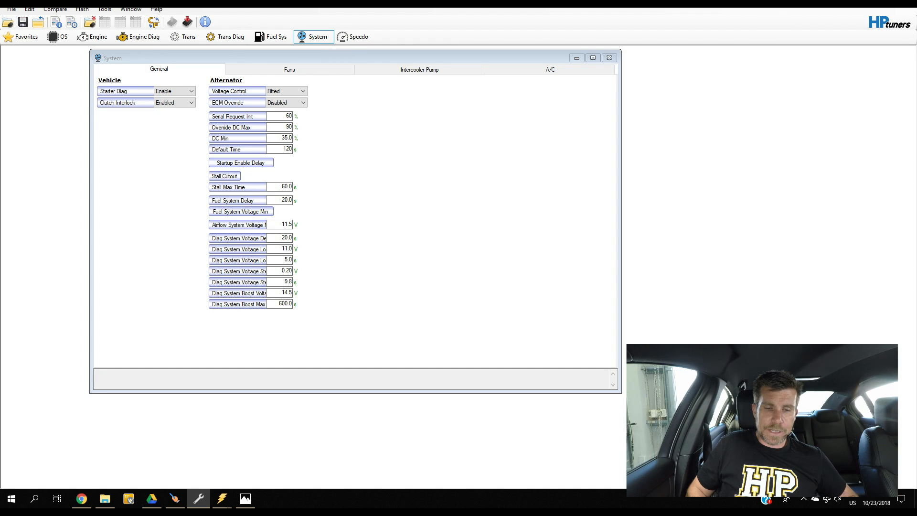
mouse_move(358, 61)
left_mouse_down()
mouse_move(312, 52)
mouse_move(219, 63)
mouse_move(261, 90)
mouse_move(360, 76)
left_mouse_up()
left_click(290, 70)
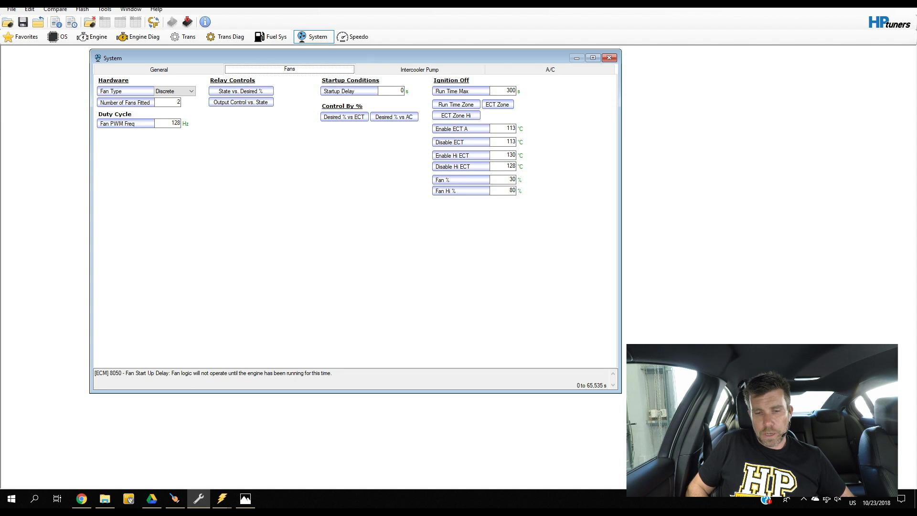
Step: Examine the table of desired fan percentage versus engine coolant temperature, then close it and the System settings
mouse_move(371, 100)
left_mouse_down()
mouse_move(312, 114)
mouse_move(347, 133)
mouse_move(369, 100)
left_mouse_up()
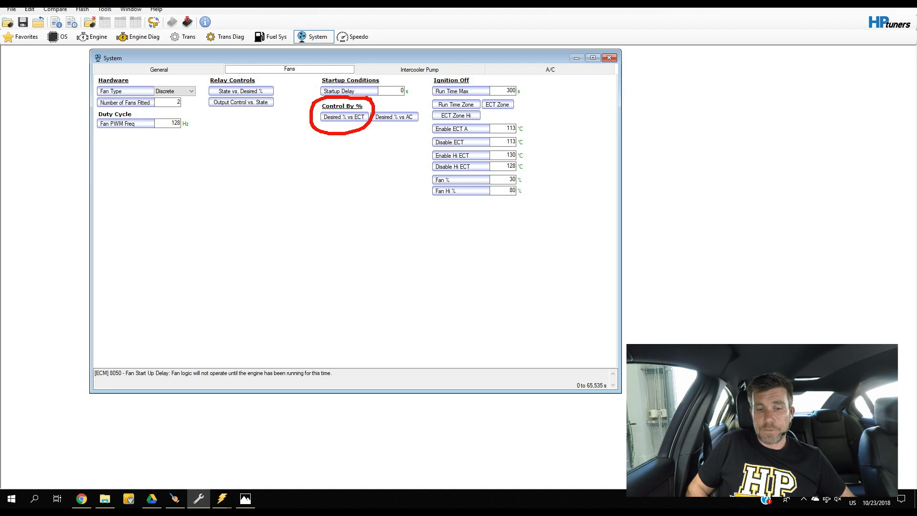
left_click(344, 117)
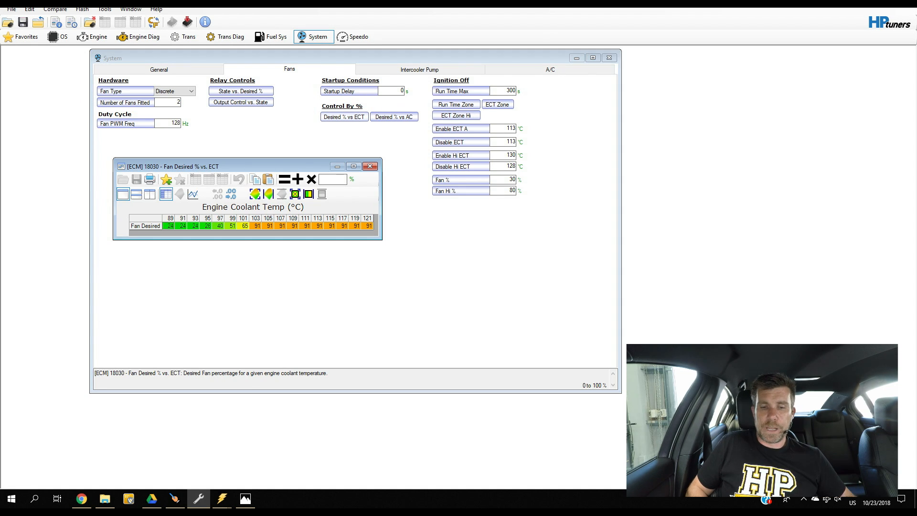
mouse_move(309, 196)
left_mouse_down()
mouse_move(223, 197)
mouse_move(193, 212)
mouse_move(263, 220)
mouse_move(324, 210)
mouse_move(300, 193)
left_mouse_up()
key("Escape")
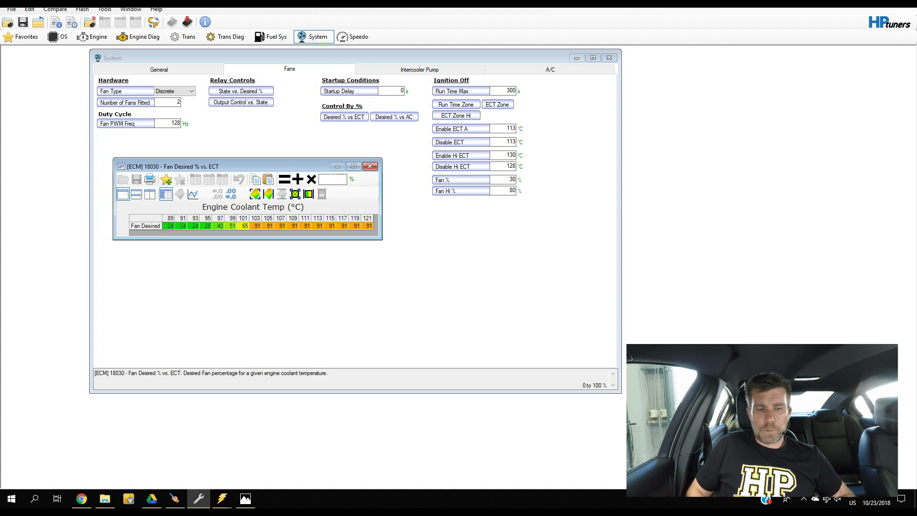
mouse_move(244, 208)
left_mouse_down()
mouse_move(208, 206)
mouse_move(196, 230)
mouse_move(263, 228)
mouse_move(254, 206)
left_mouse_up()
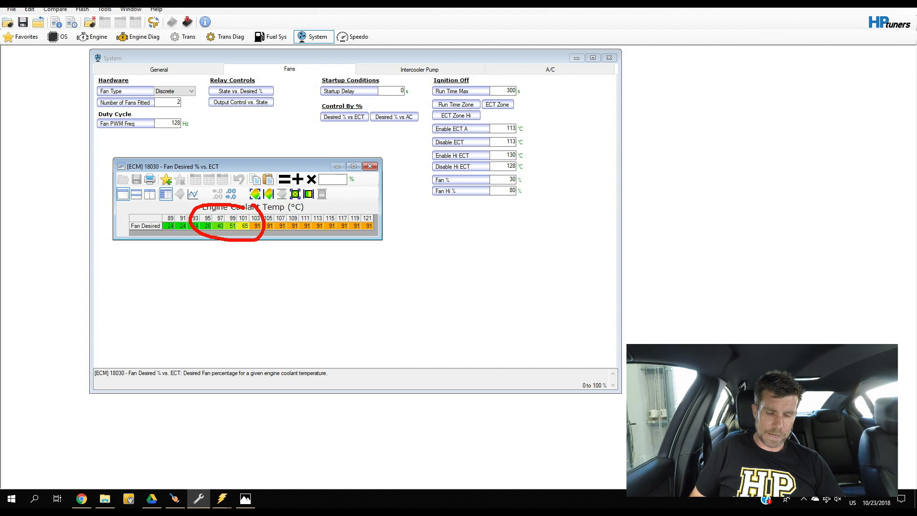
key("Escape")
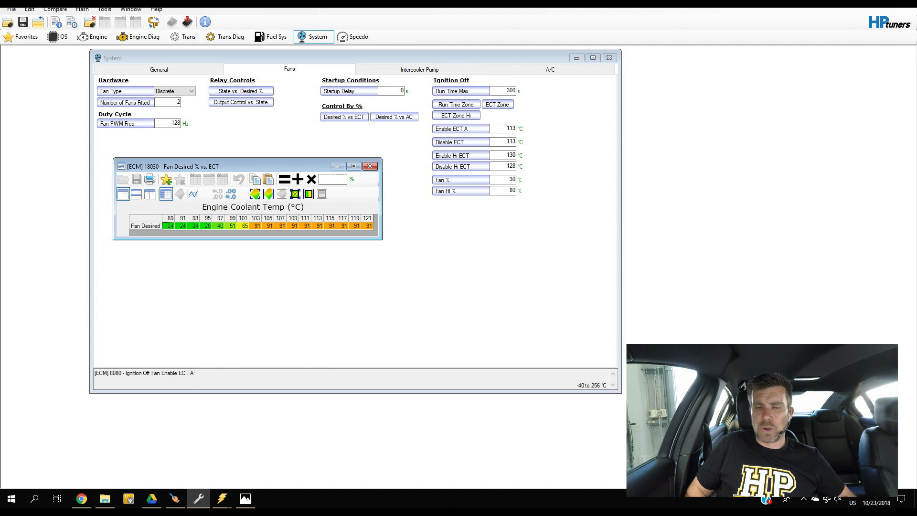
left_click(371, 166)
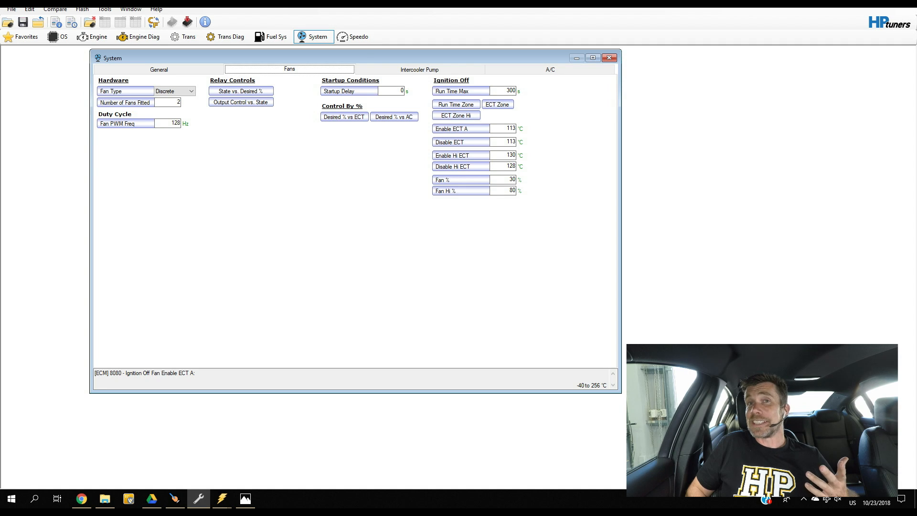
left_click(609, 58)
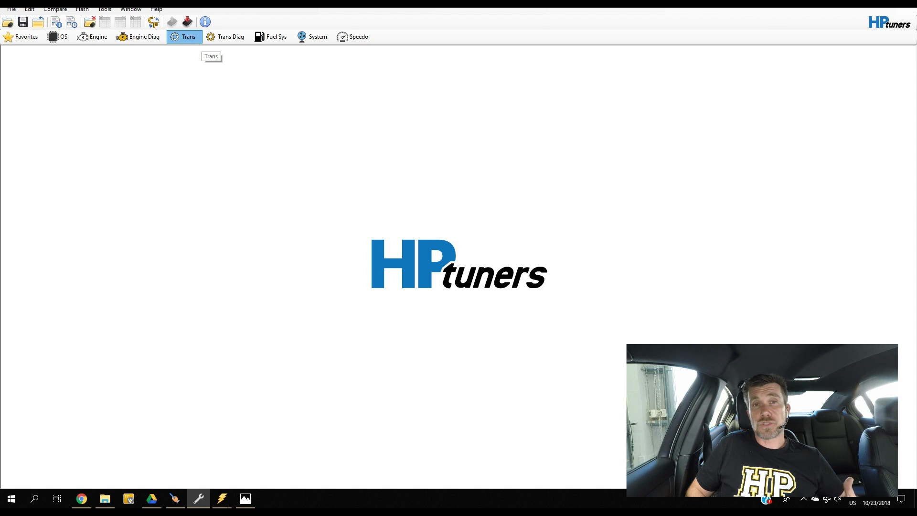
Step: Look through the transmission's general, shift general, shift scheduling, shift pressure and shift timing parameters, then close the Transmission settings
left_click(196, 40)
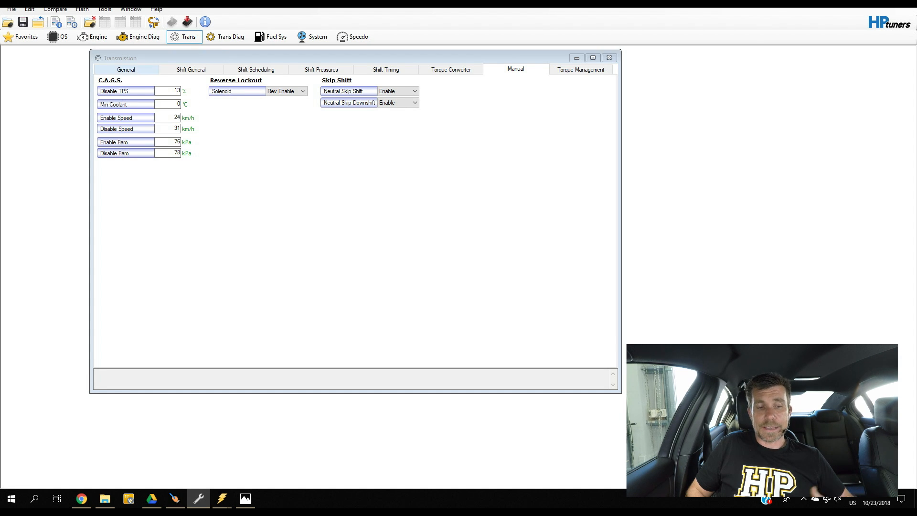
left_click(126, 69)
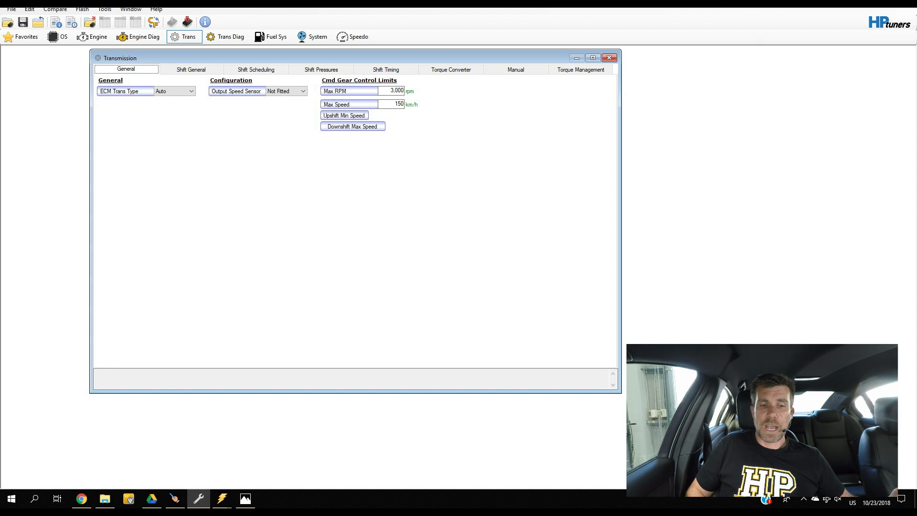
left_click(191, 70)
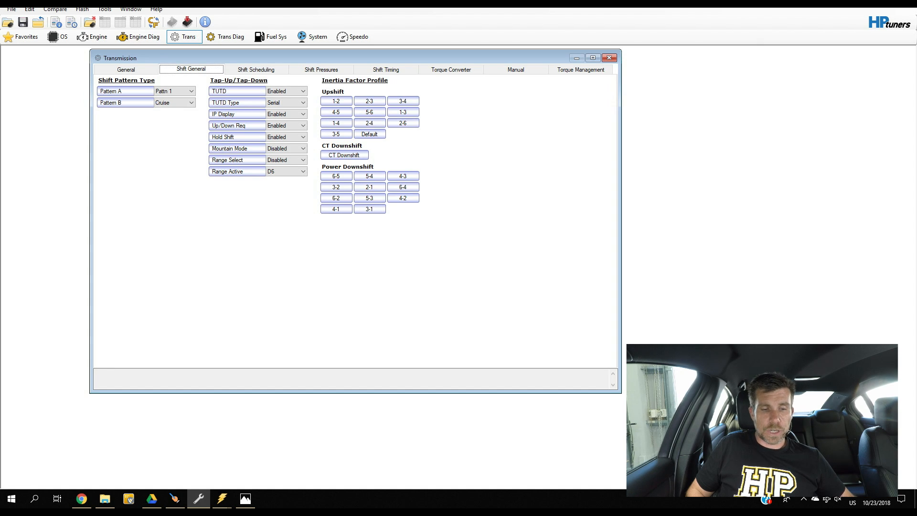
left_click(256, 70)
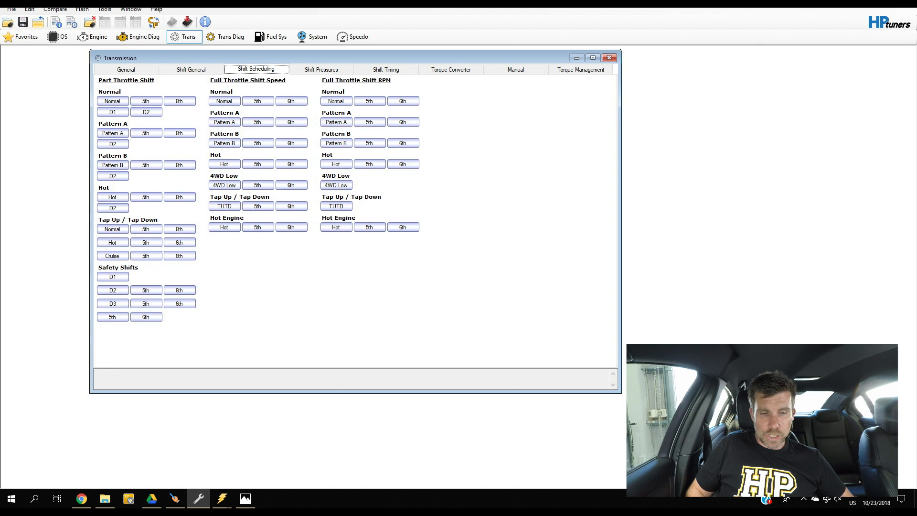
left_click(321, 69)
left_click(386, 70)
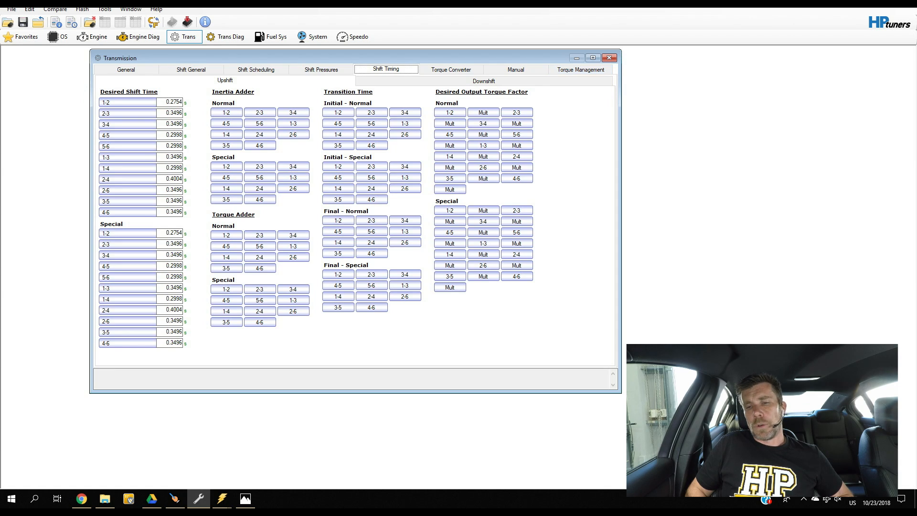
left_click(610, 58)
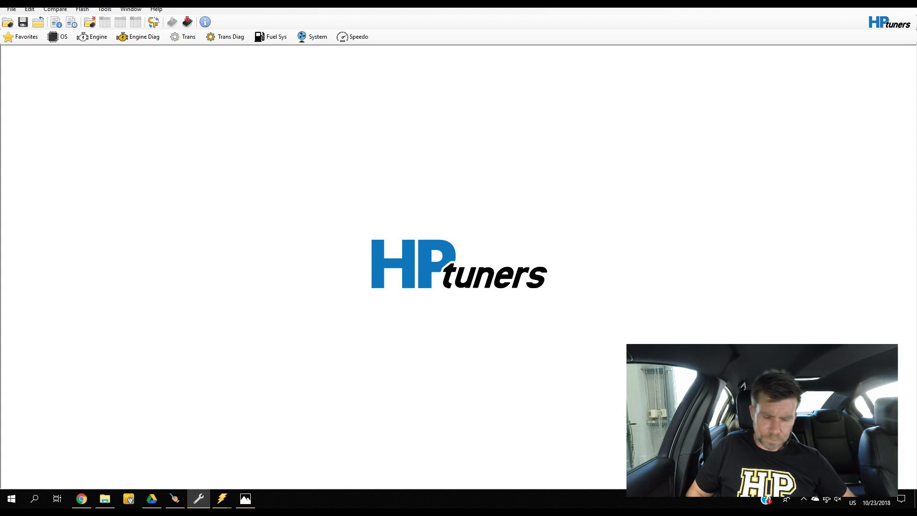
Step: Switch to VCM Scanner, open Diagnostics & Information, and read the vehicle's trouble codes and readiness tests
left_click(222, 499)
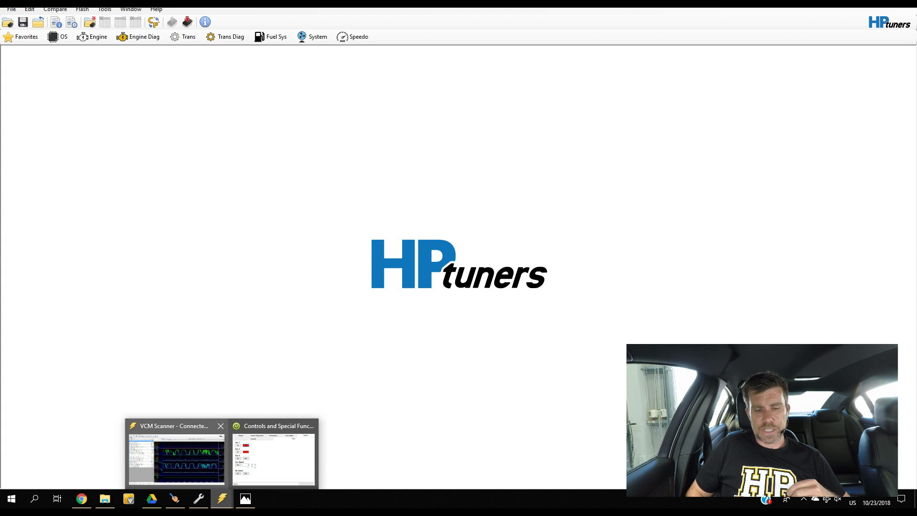
left_click(178, 452)
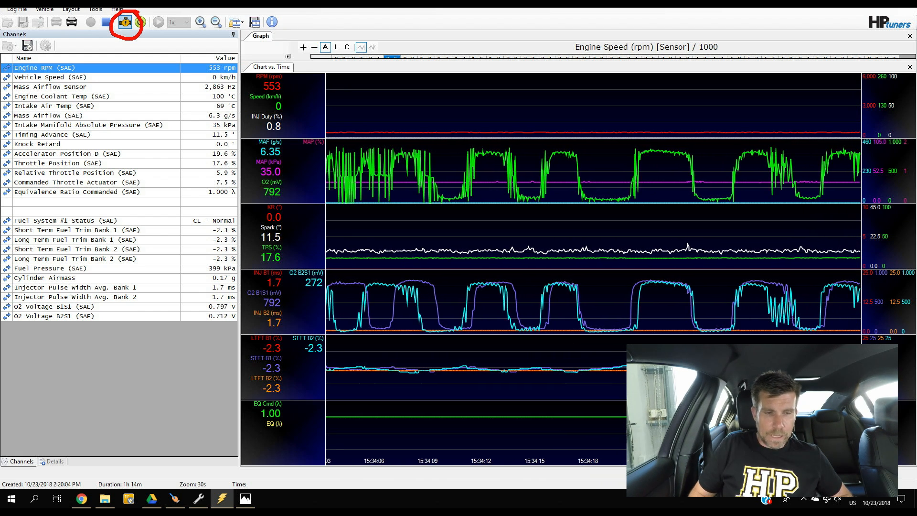
left_click(125, 22)
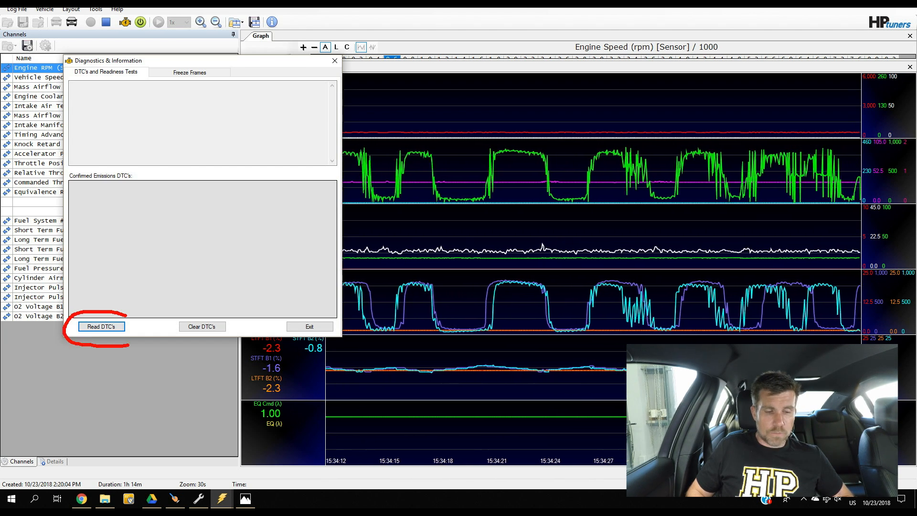
left_click(101, 327)
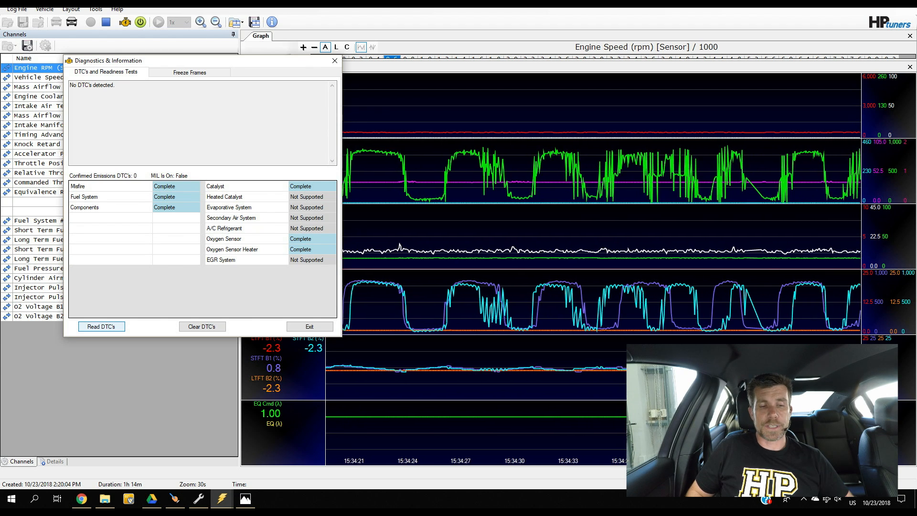
mouse_move(126, 84)
left_mouse_down()
mouse_move(63, 93)
mouse_move(128, 90)
left_mouse_up()
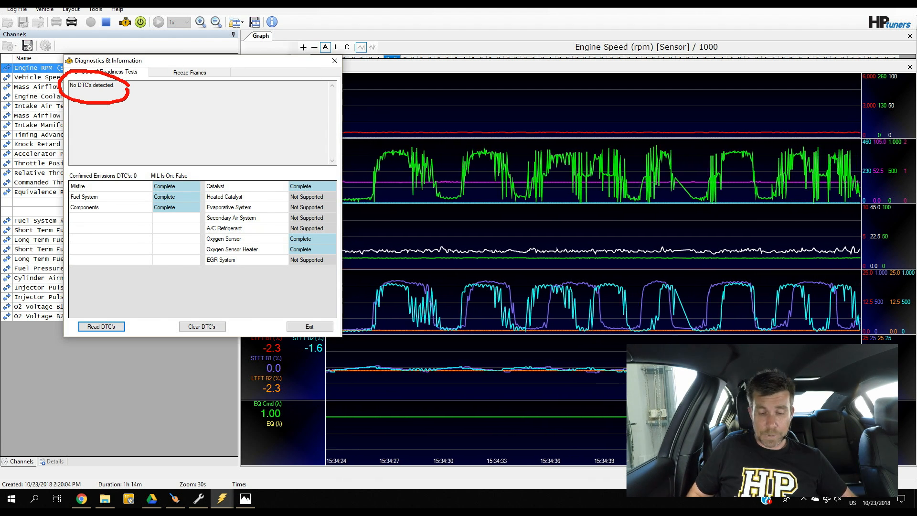
key("Escape")
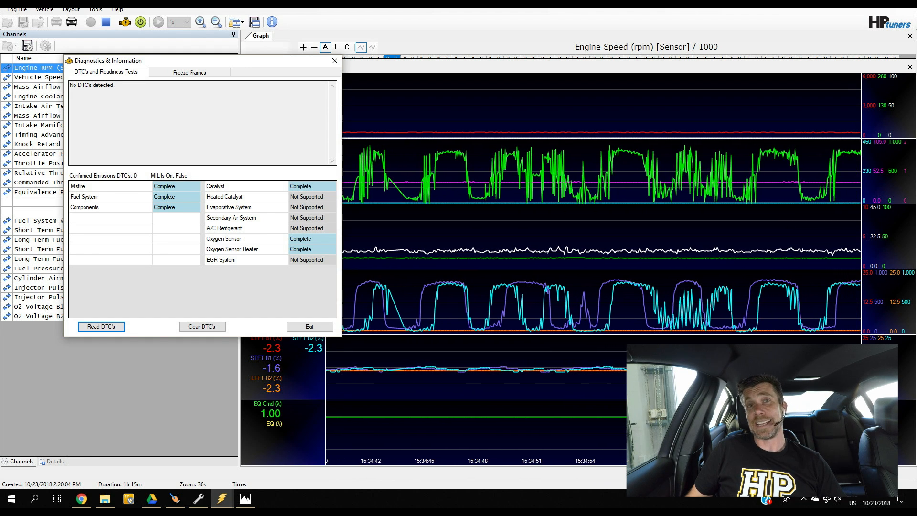
mouse_move(217, 85)
left_mouse_down()
mouse_move(140, 65)
mouse_move(60, 116)
mouse_move(176, 163)
mouse_move(220, 76)
left_mouse_up()
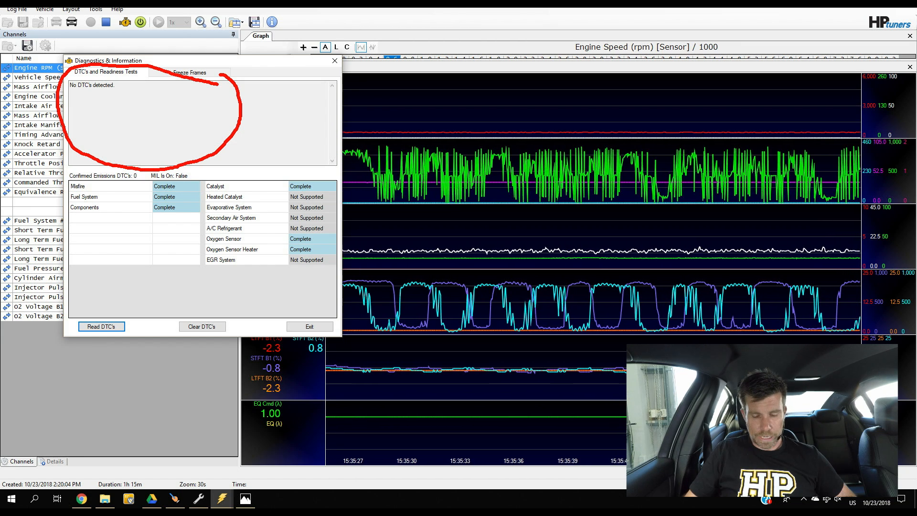
key("Escape")
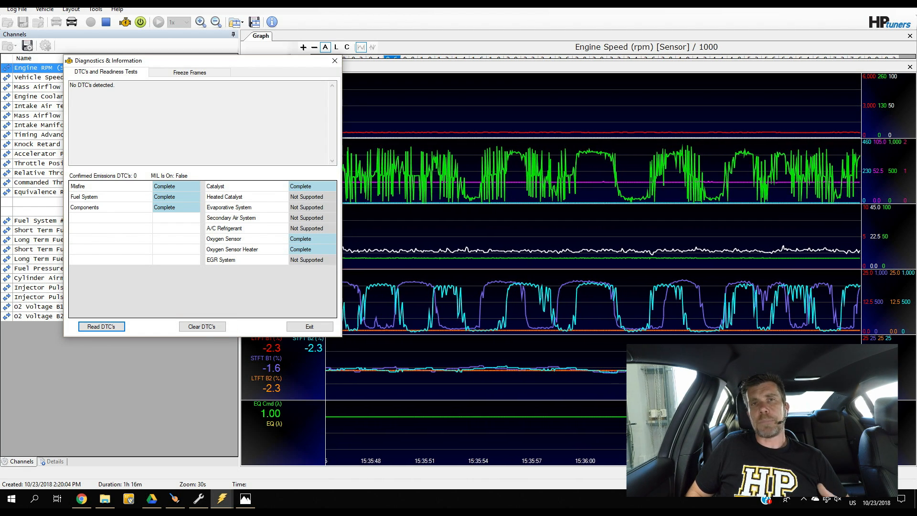
Step: Switch to VCM Editor and look through the engine diagnostics DTC list as far as the P0420 catalyst efficiency code
mouse_move(198, 498)
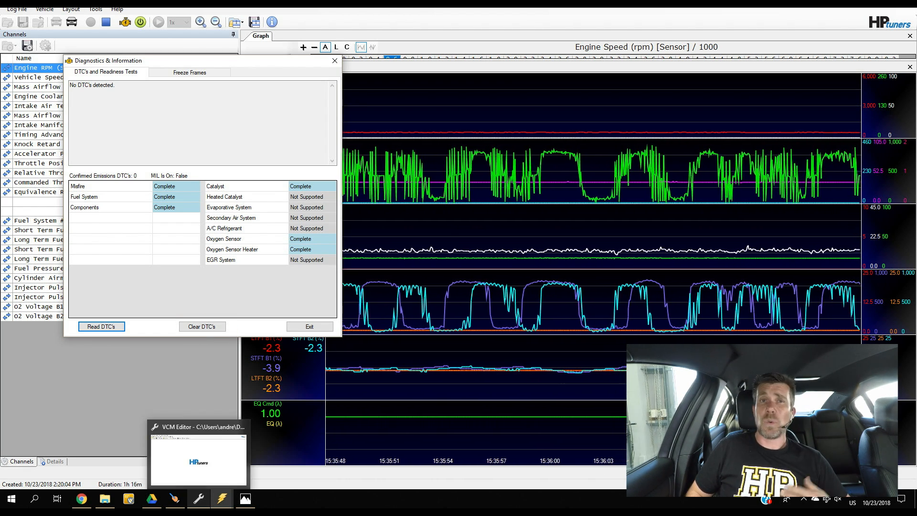
left_click(199, 498)
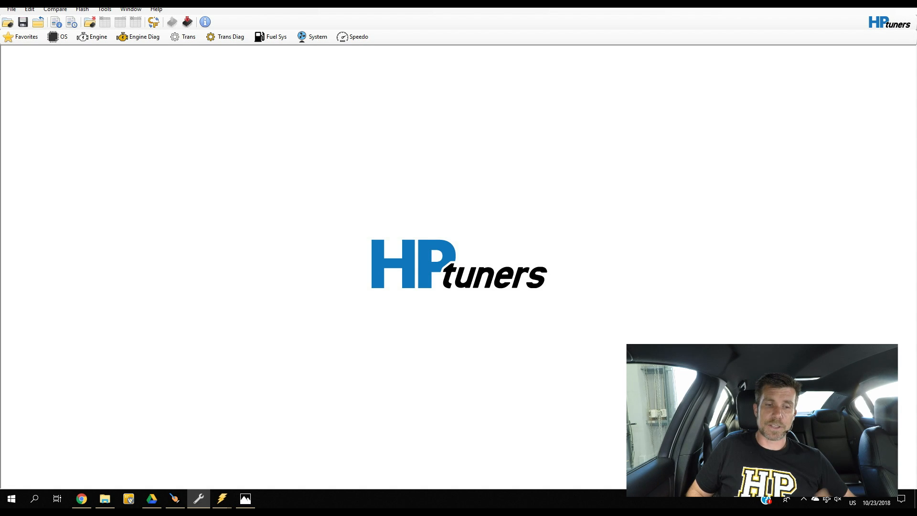
mouse_move(171, 30)
left_mouse_down()
mouse_move(98, 43)
mouse_move(172, 43)
left_mouse_up()
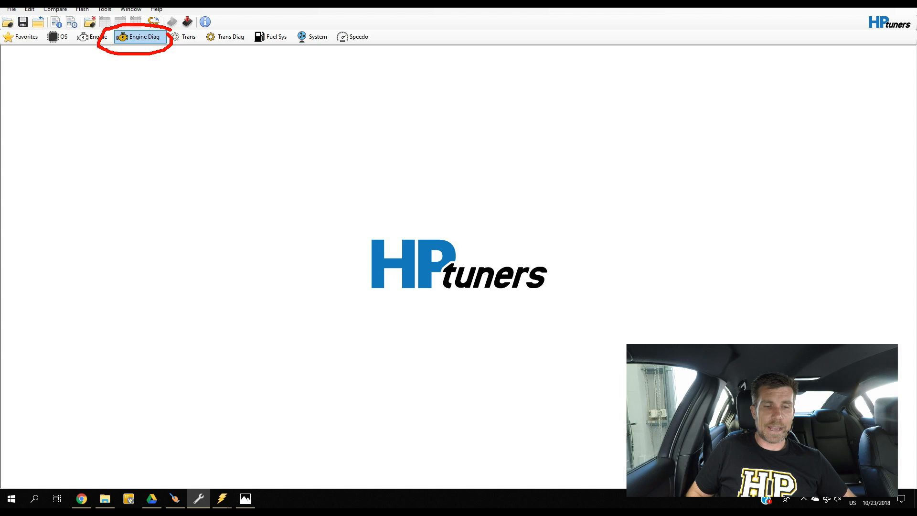
left_click(145, 36)
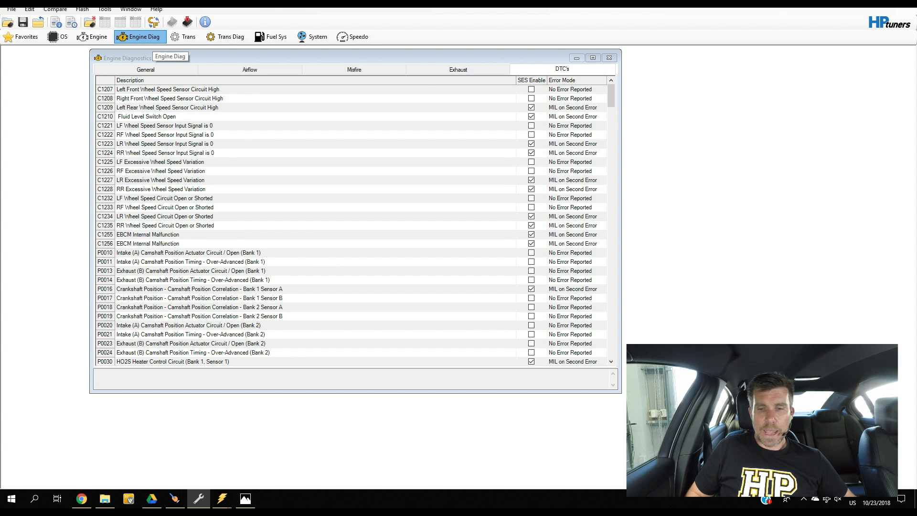
mouse_move(611, 53)
left_mouse_down()
mouse_move(508, 62)
mouse_move(549, 86)
mouse_move(617, 54)
left_mouse_up()
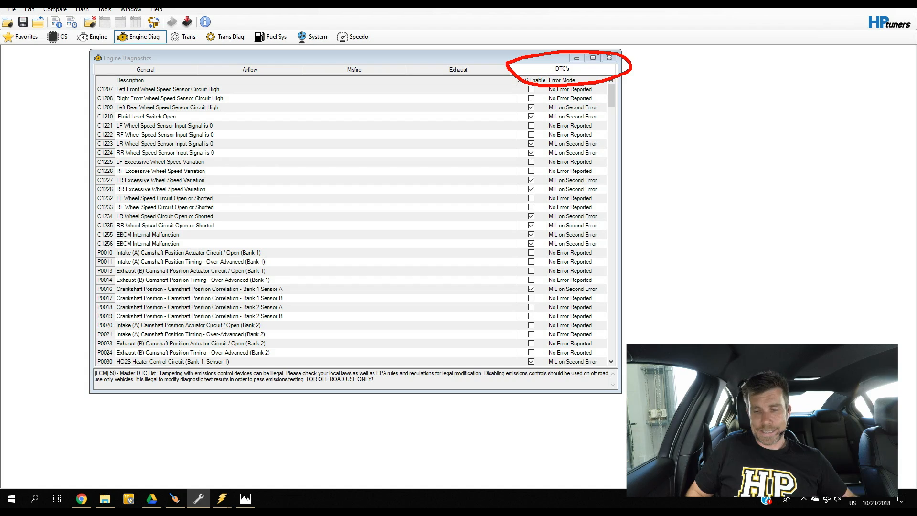
key("Escape")
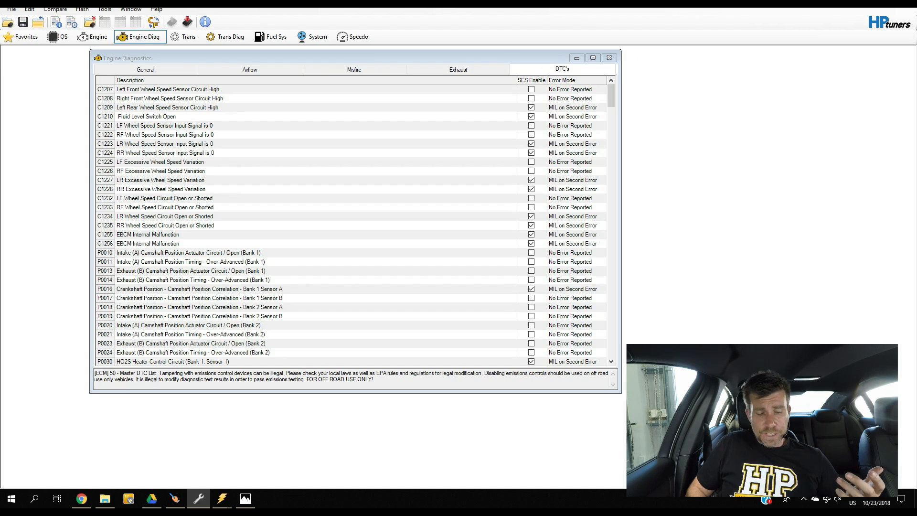
scroll(351, 224, "down", 20)
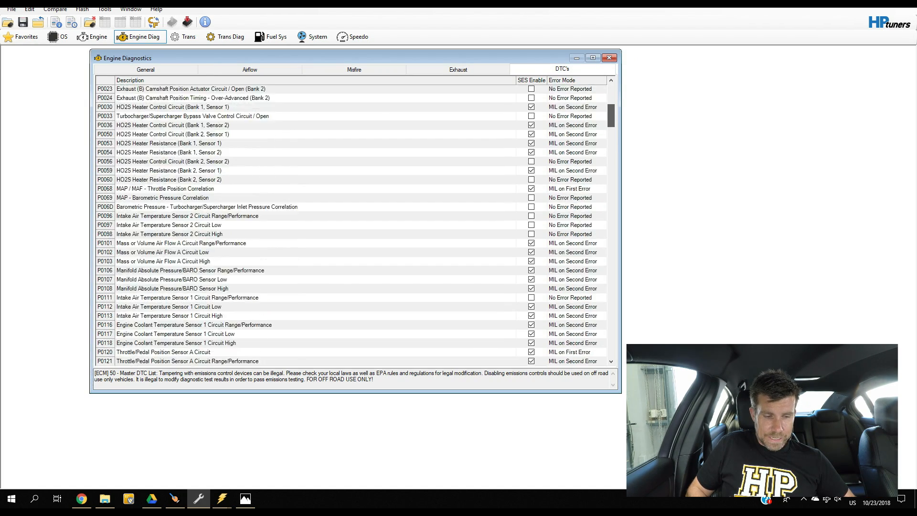
scroll(351, 224, "down", 20)
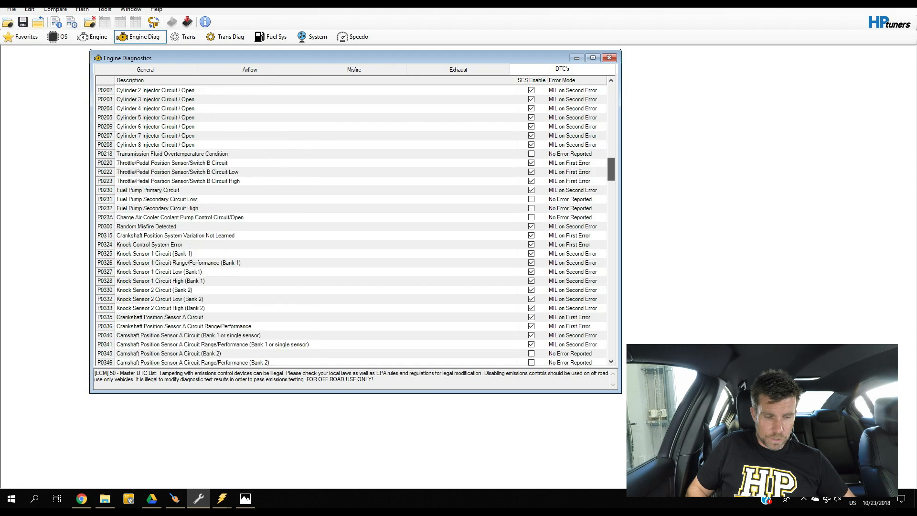
scroll(351, 225, "down", 4)
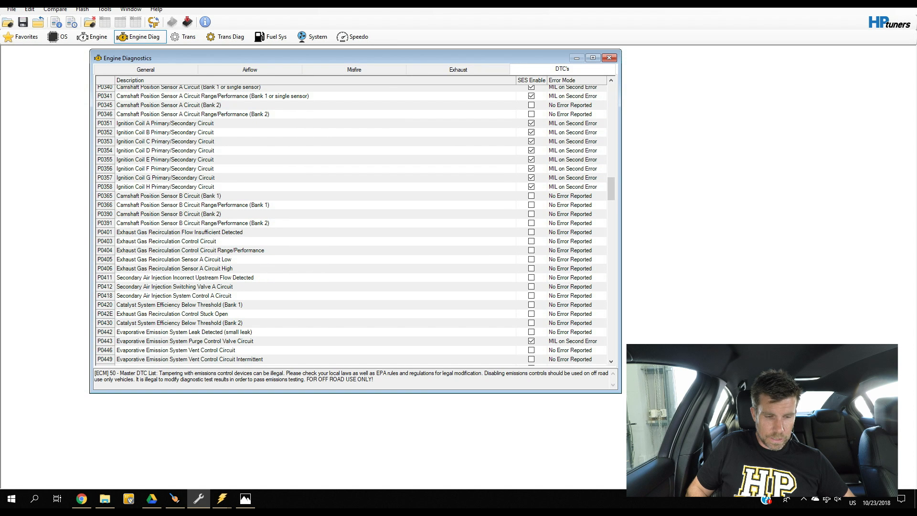
Step: Try MIL on First Error as the error mode for P0420, review the other modes, and restore No Error Reported
left_click(106, 305)
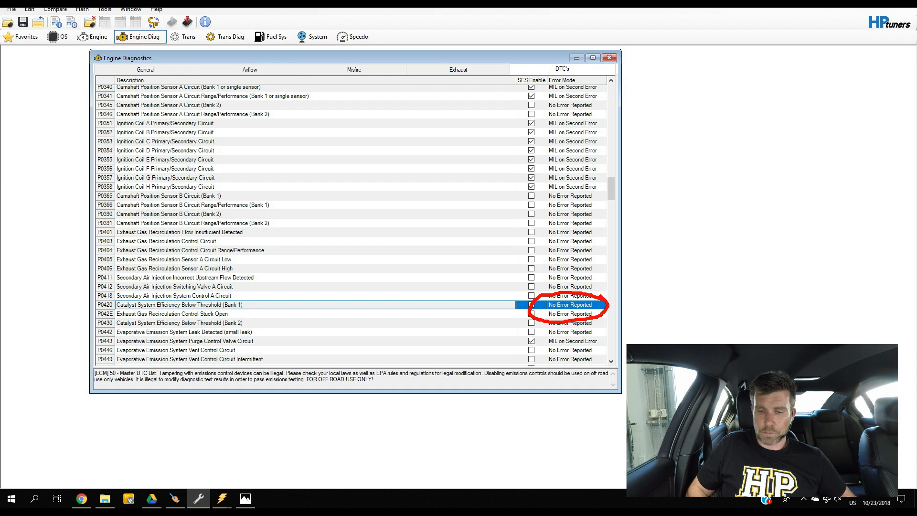
left_click(571, 305)
key("m")
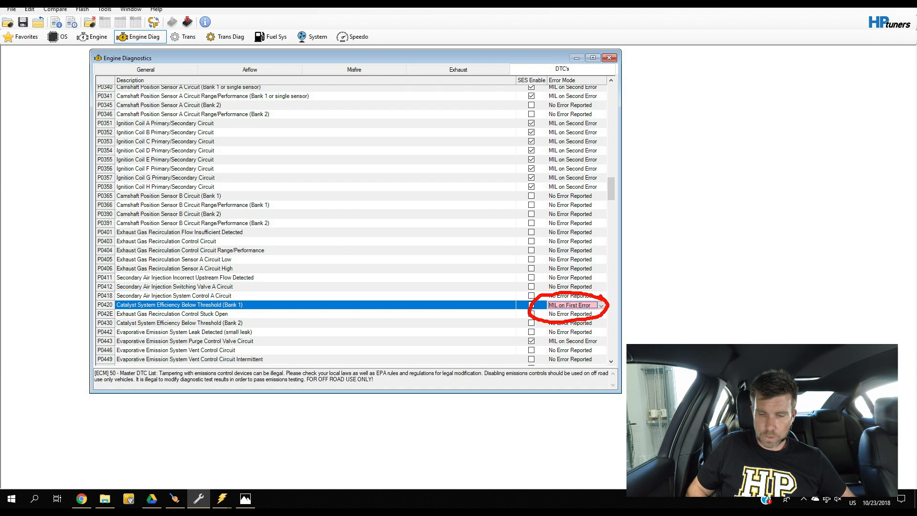
left_click(602, 305)
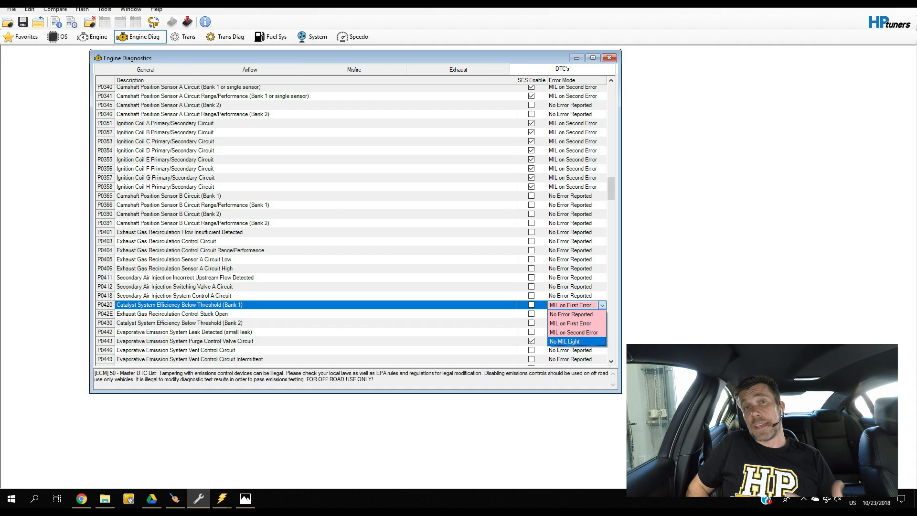
key("Up")
key("Up")
key("Up")
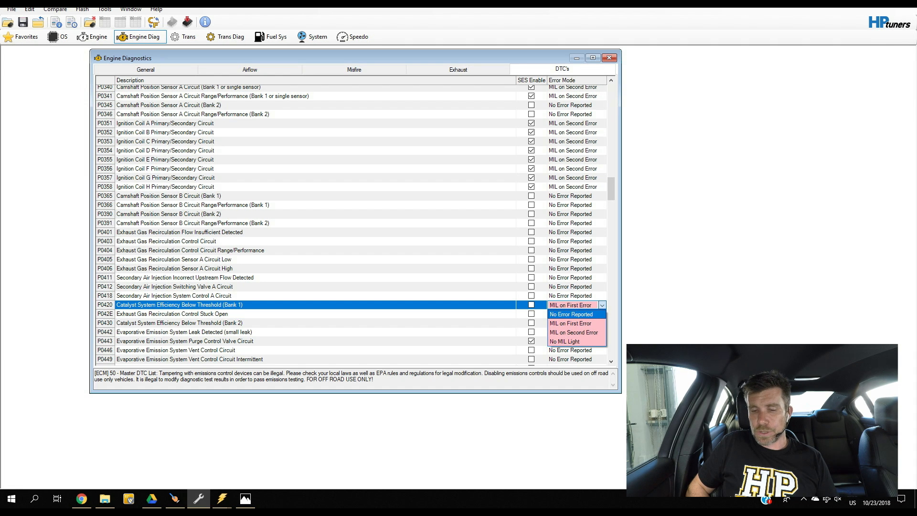
key("Return")
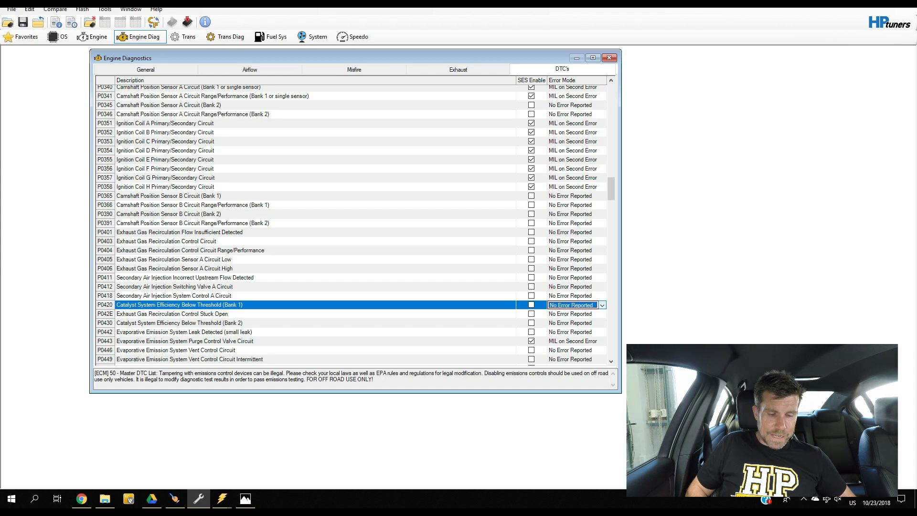
Step: Switch back to VCM Scanner and close its Diagnostics & Information window
left_click(222, 499)
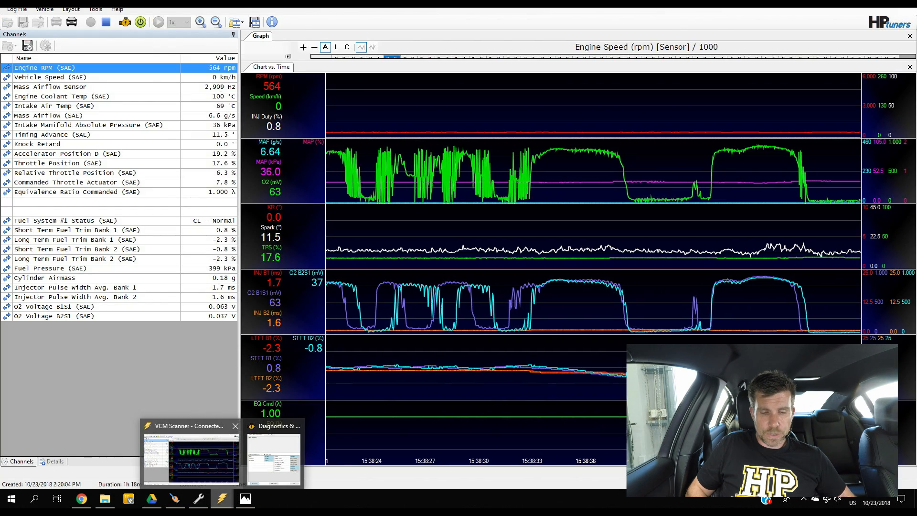
left_click(191, 459)
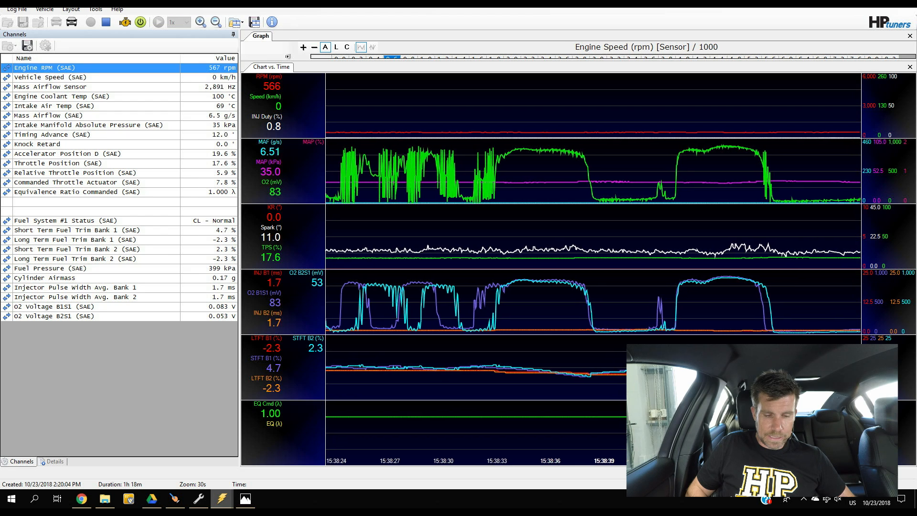
left_click(222, 499)
left_click(274, 456)
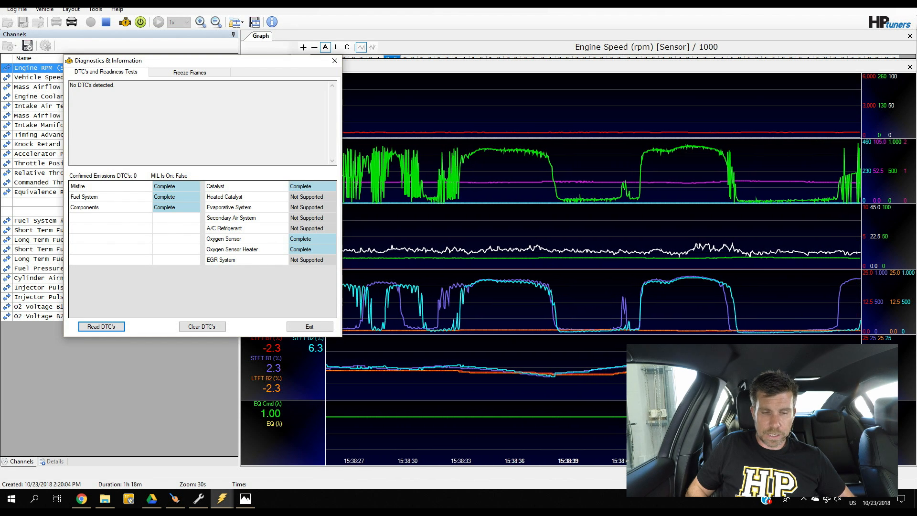
left_click(335, 60)
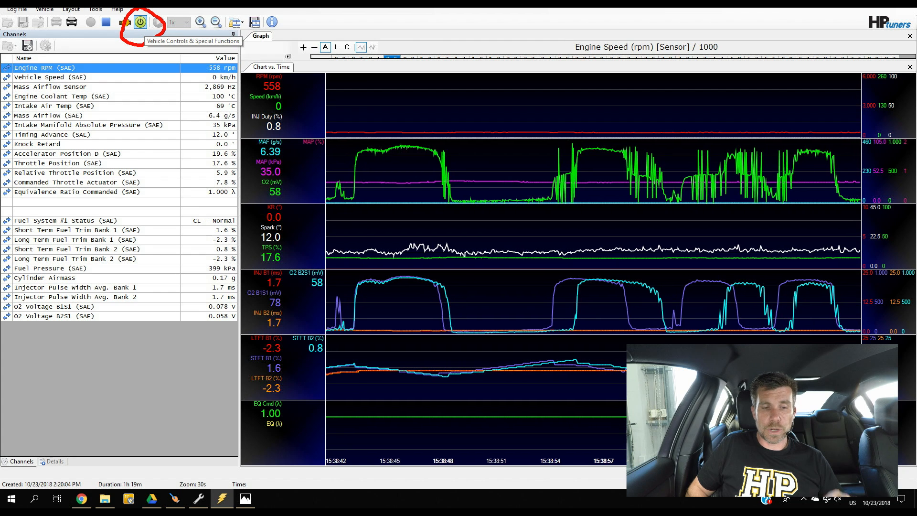
Step: Open Vehicle Controls & Special Functions and examine the engine's idle control
left_click(140, 22)
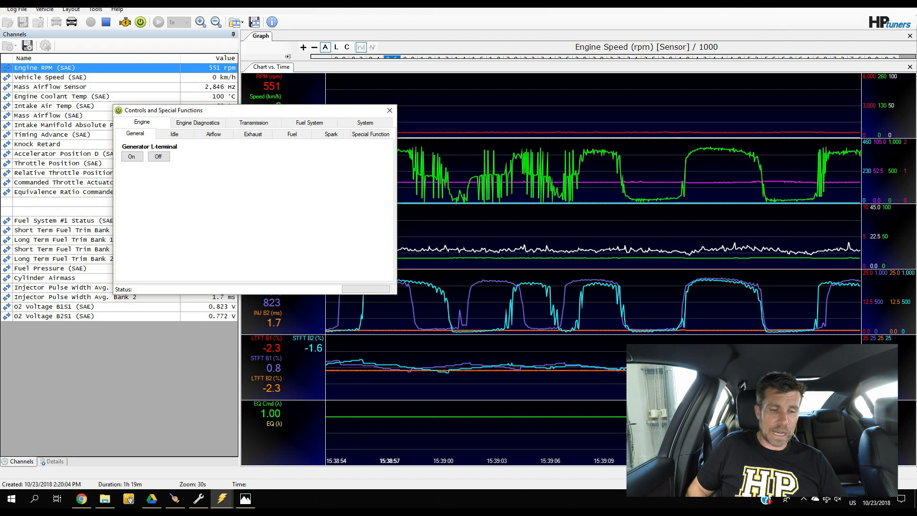
left_click(175, 134)
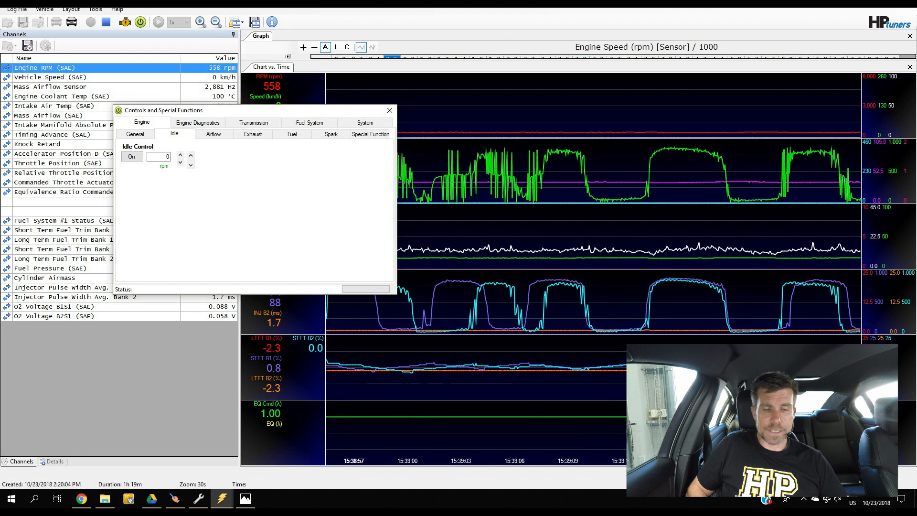
mouse_move(195, 128)
left_mouse_down()
mouse_move(159, 127)
mouse_move(174, 146)
mouse_move(203, 127)
left_mouse_up()
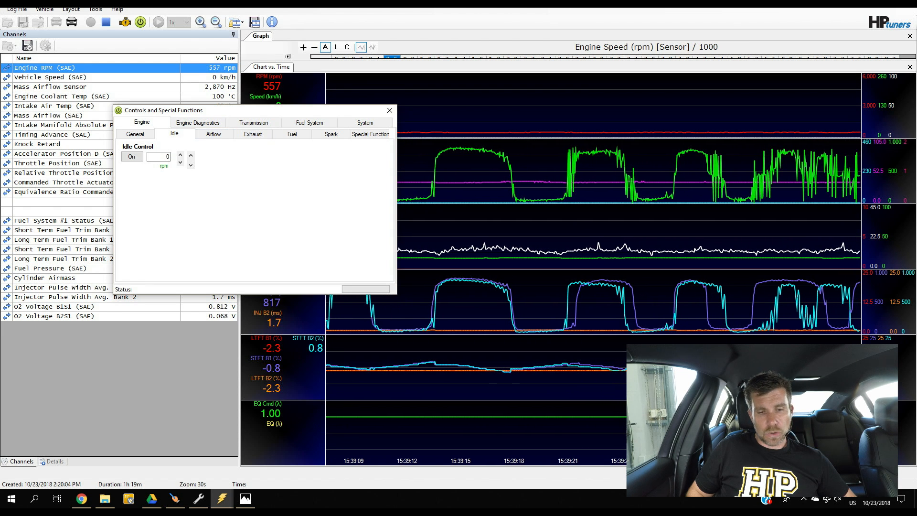
Step: Try the long term fuel trim (LTFT) reset among the engine's fuel controls
left_click(292, 134)
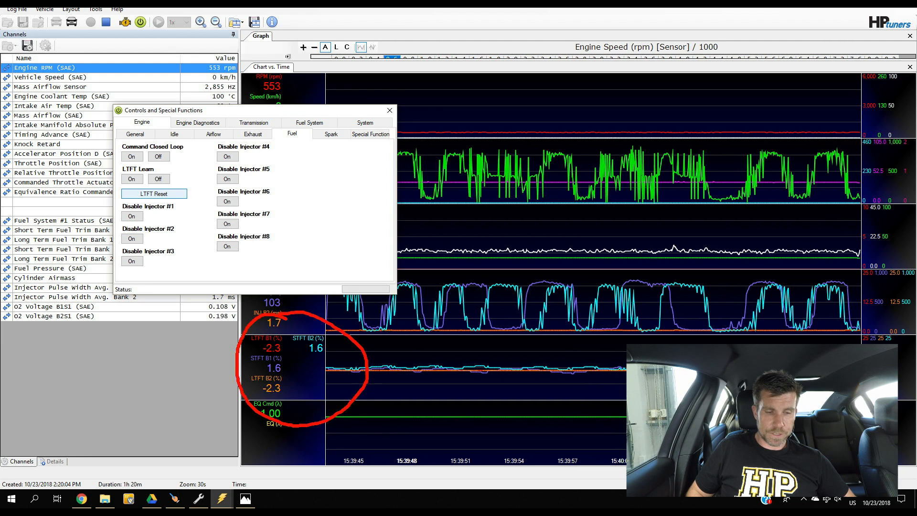
left_click(154, 194)
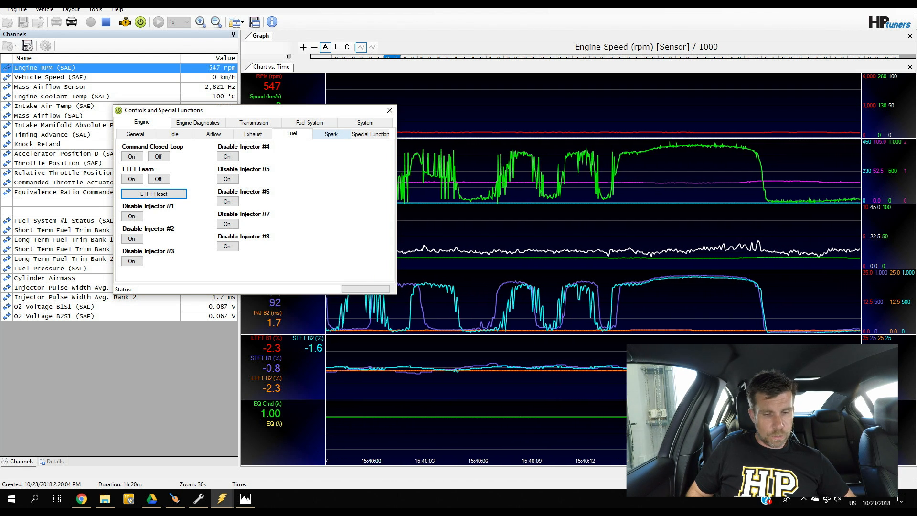
Step: Examine the fuel system controls, the automatic transmission controls, and the commands for 1st to 6th gear
left_click(309, 122)
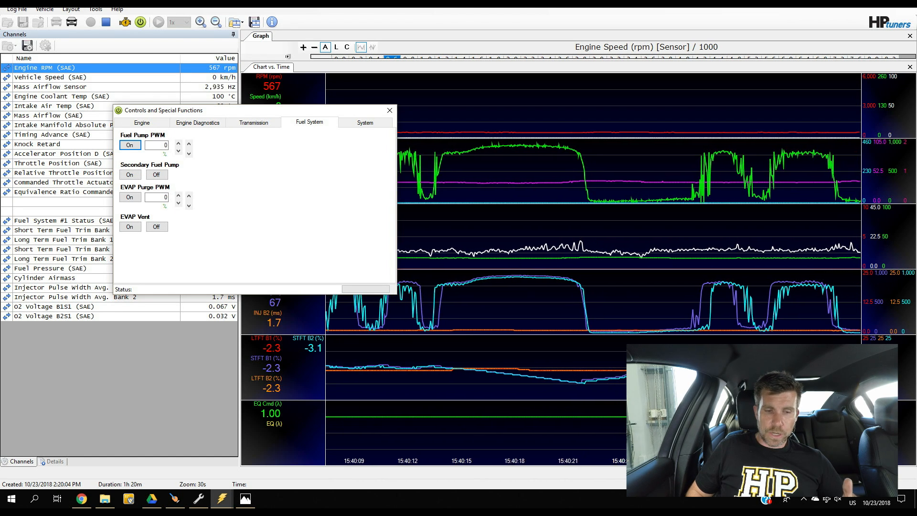
left_click(254, 123)
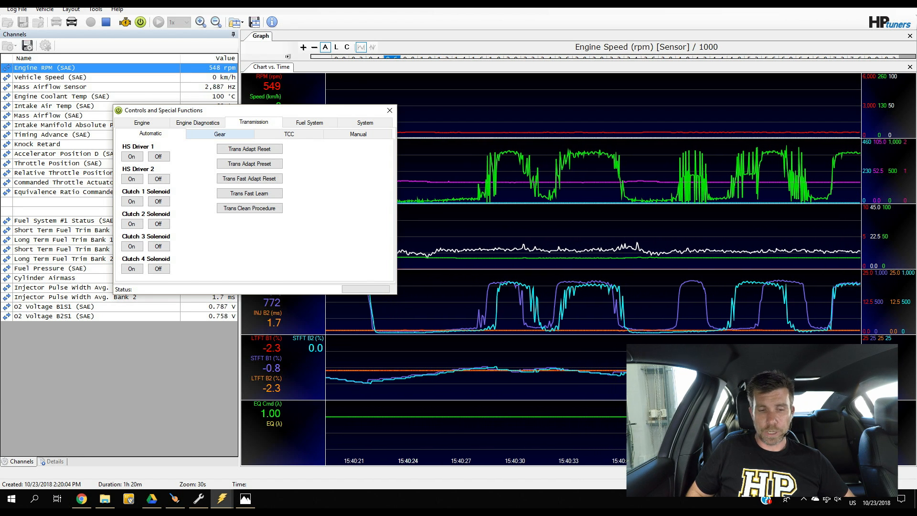
left_click(220, 134)
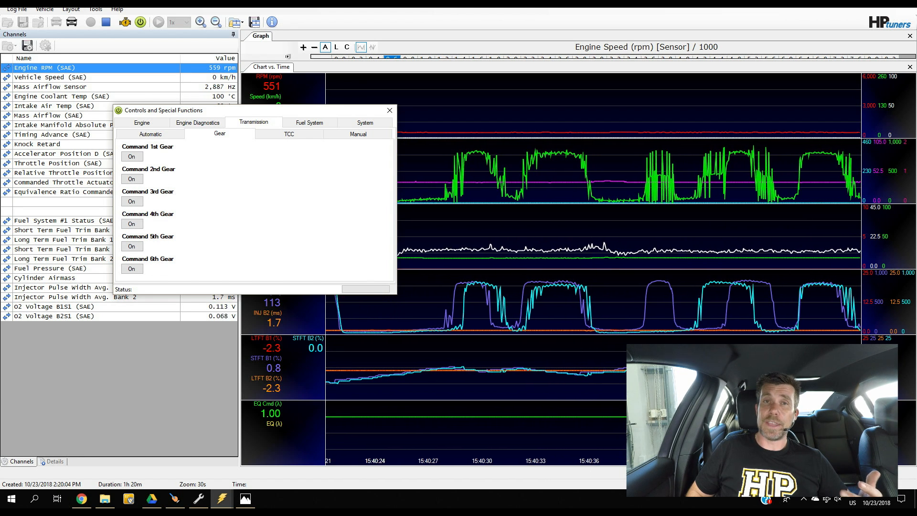